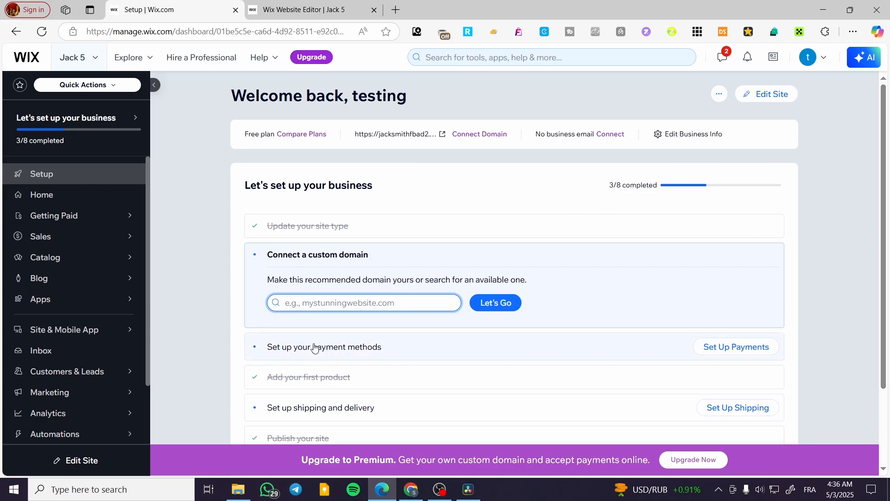
# Step: Search the App Market for "booking" and add the Wix Bookings app to the site
pyautogui.moveTo(89, 271)
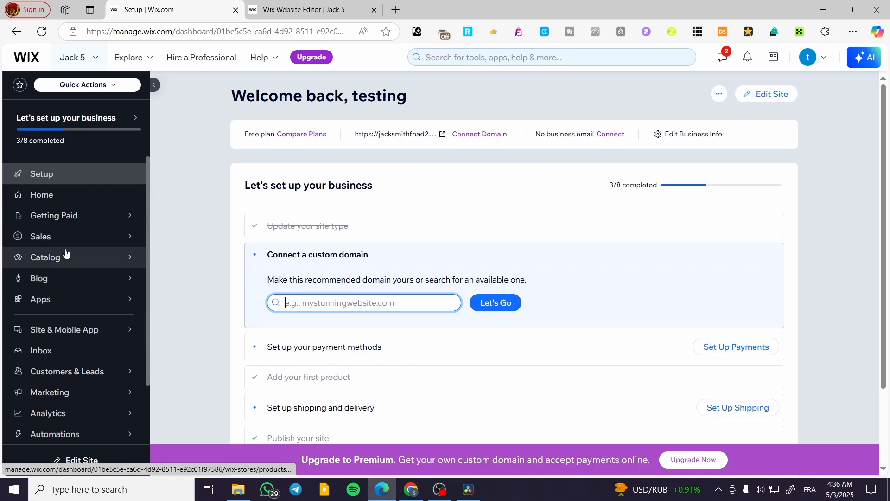
pyautogui.moveTo(64, 245)
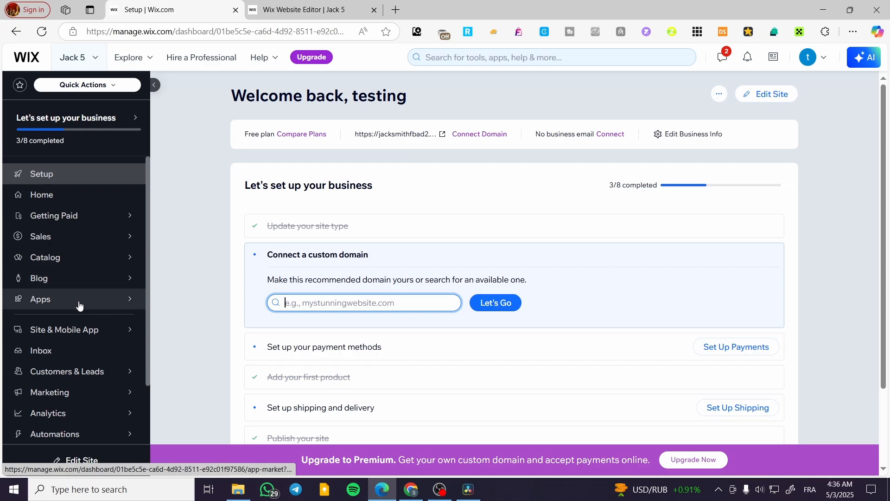
pyautogui.click(182, 274)
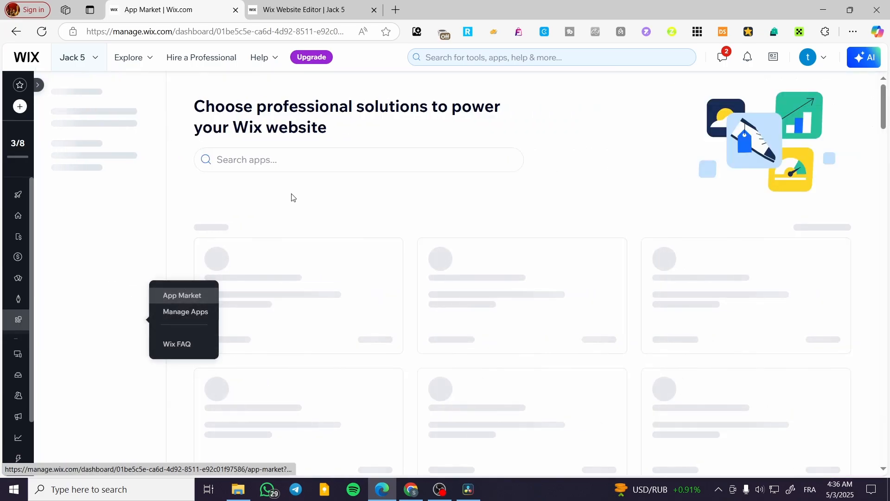
pyautogui.click(320, 159)
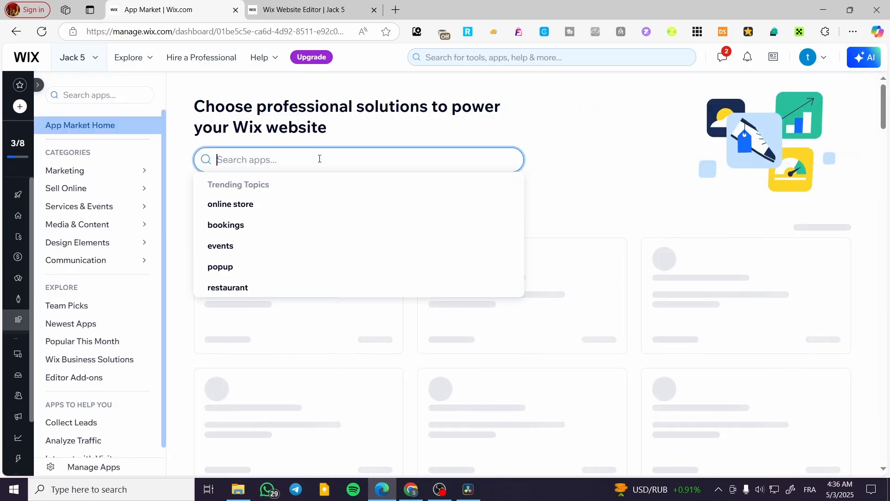
pyautogui.write('booking')
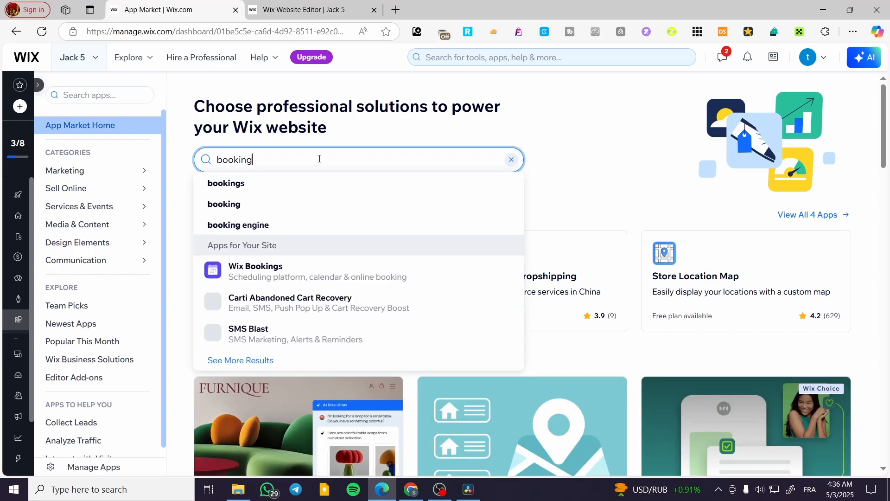
pyautogui.click(227, 281)
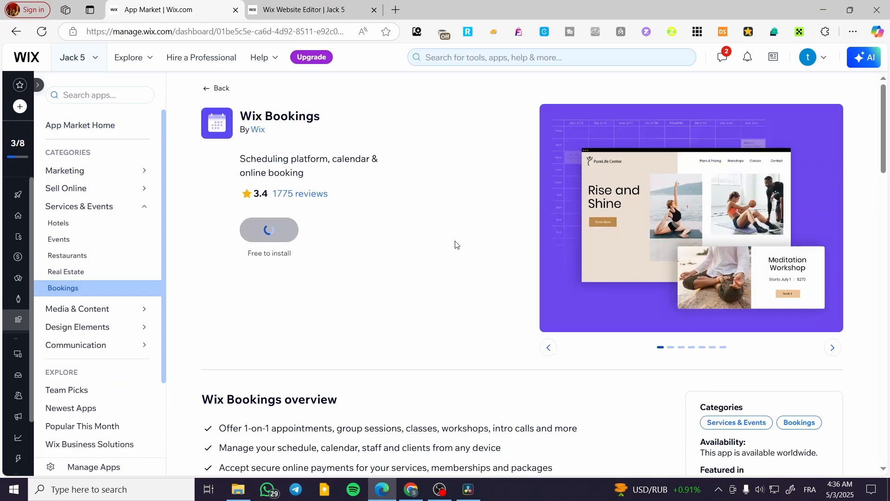
pyautogui.click(297, 232)
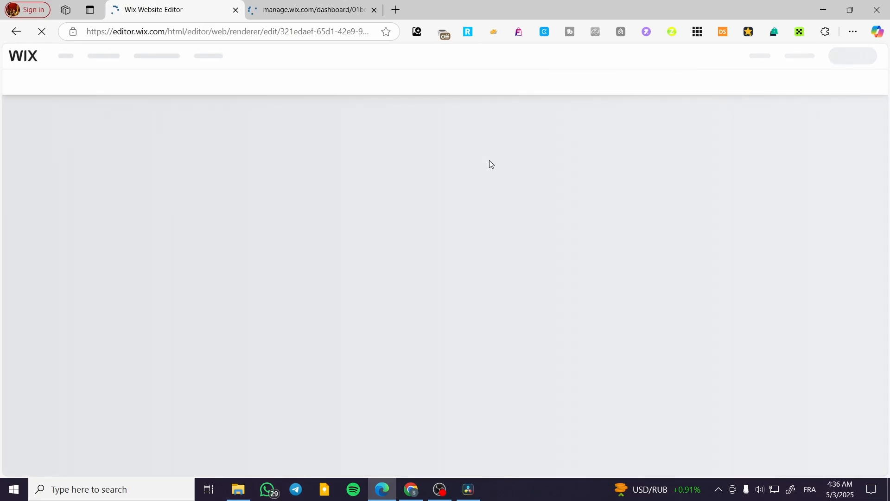
# Step: Open the Booking Calendar in the site dashboard and place its browser tab before the Website Editor tab
pyautogui.click(283, 3)
pyautogui.click(218, 4)
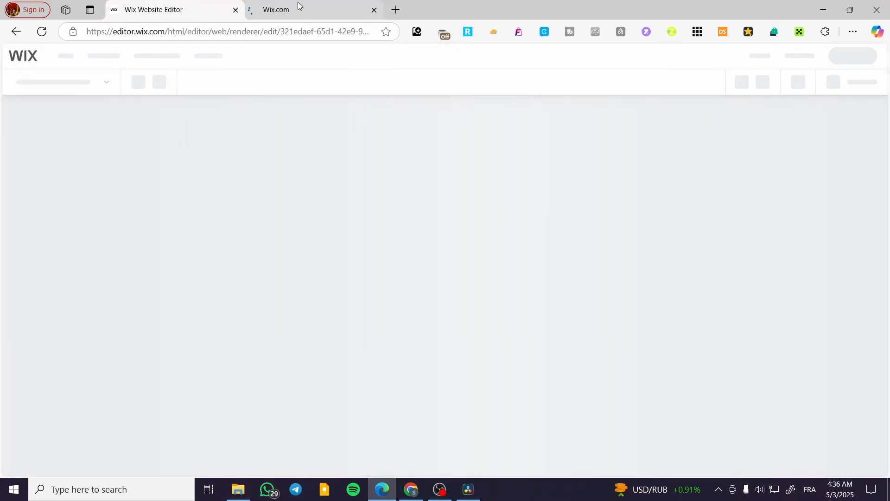
pyautogui.click(291, 3)
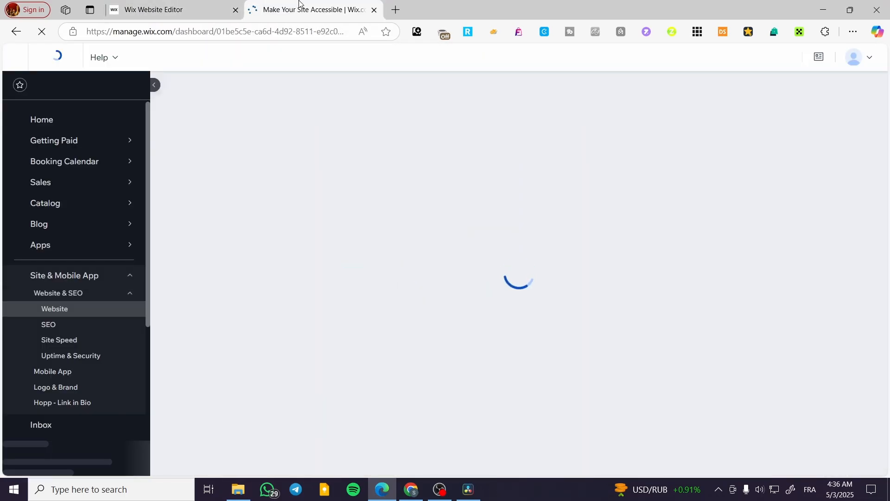
pyautogui.scroll(-2, 115, 357)
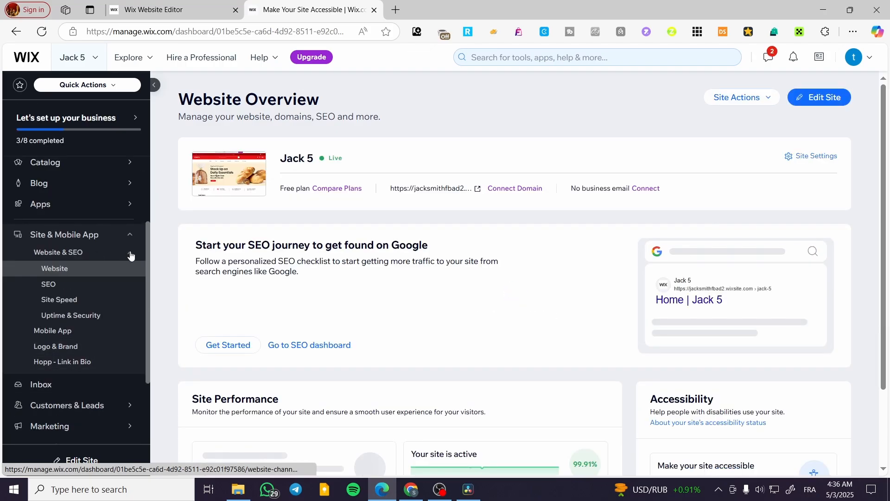
pyautogui.click(130, 253)
pyautogui.scroll(2, 112, 250)
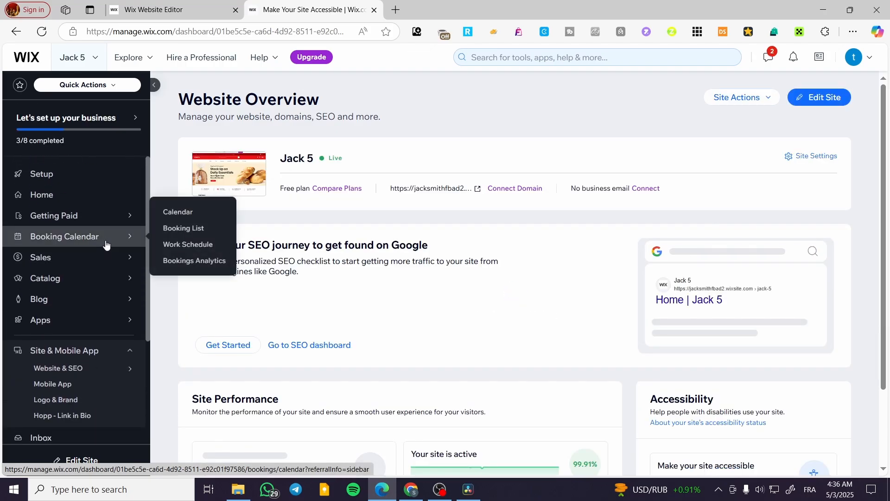
pyautogui.click(105, 244)
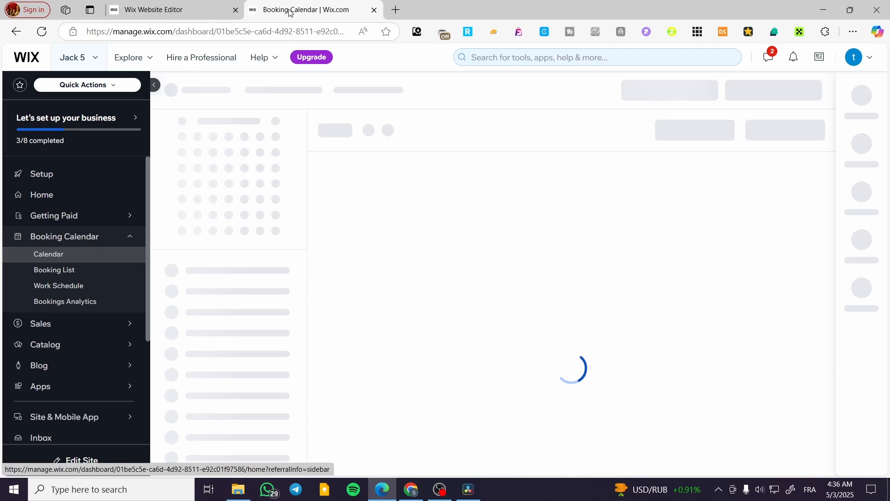
pyautogui.click(193, 6)
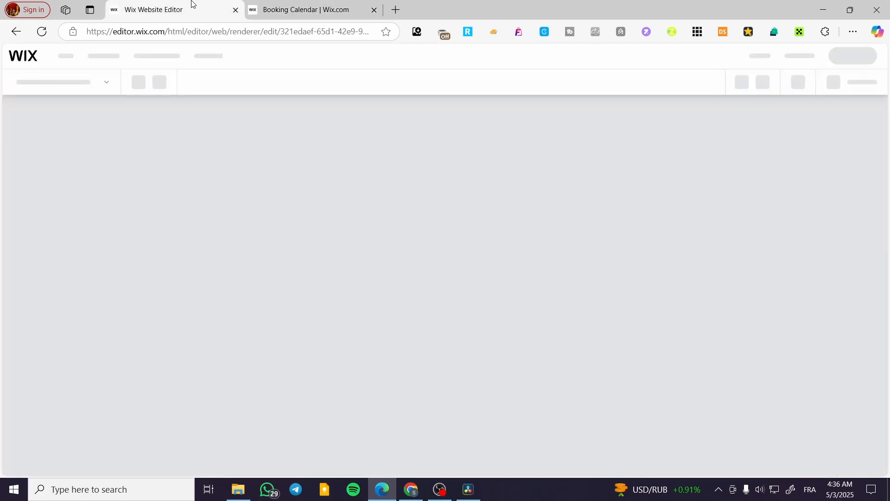
pyautogui.moveTo(304, 6); pyautogui.dragTo(160, 4)
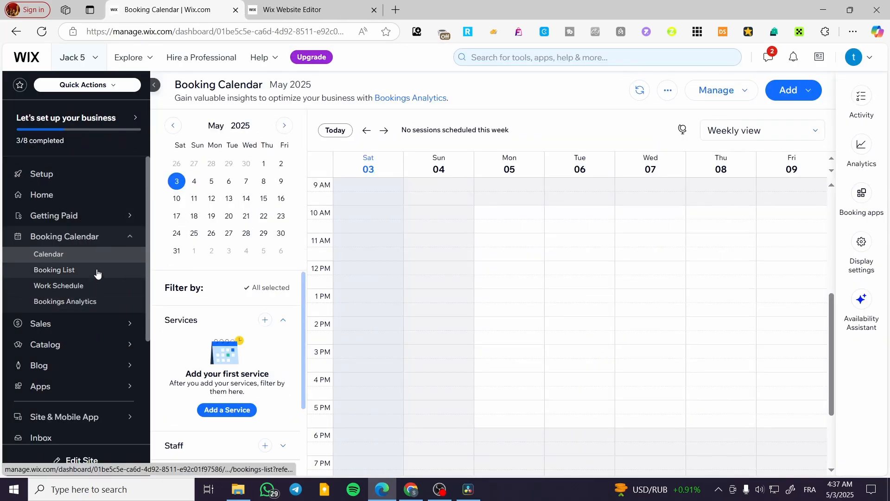
# Step: Look over the Booking Calendar's management options and show the Bookings Activity overview
pyautogui.click(750, 92)
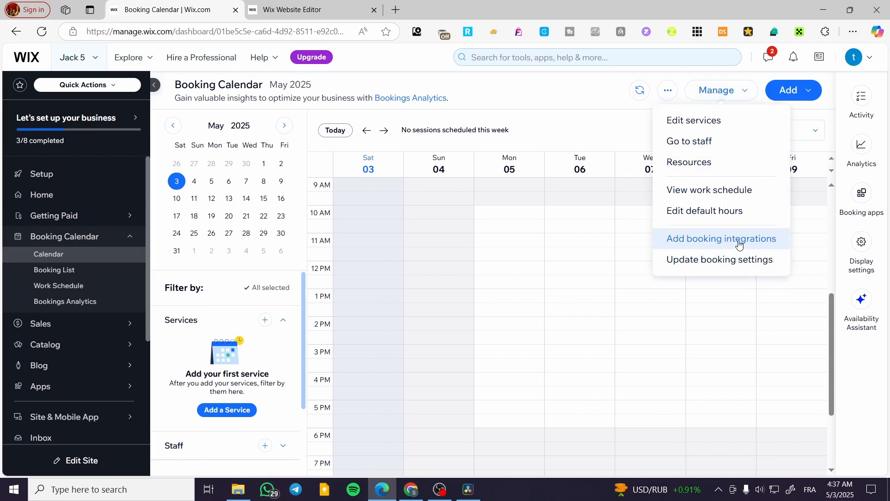
pyautogui.click(883, 373)
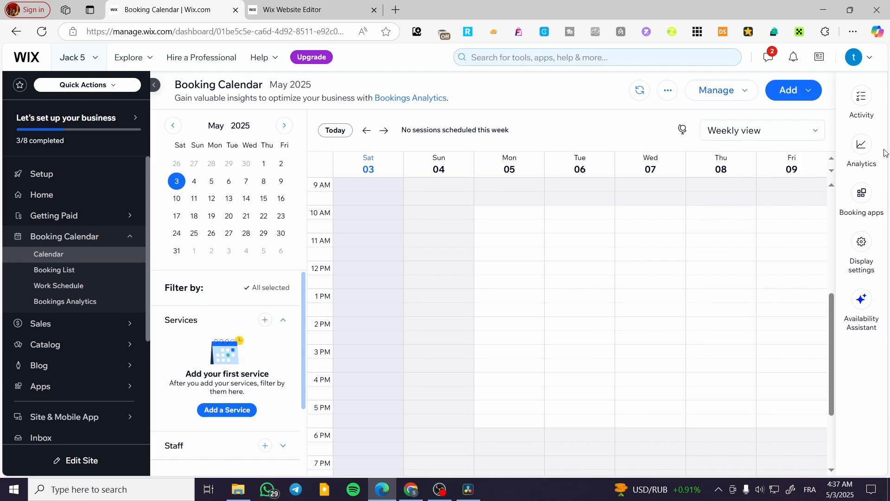
pyautogui.click(871, 111)
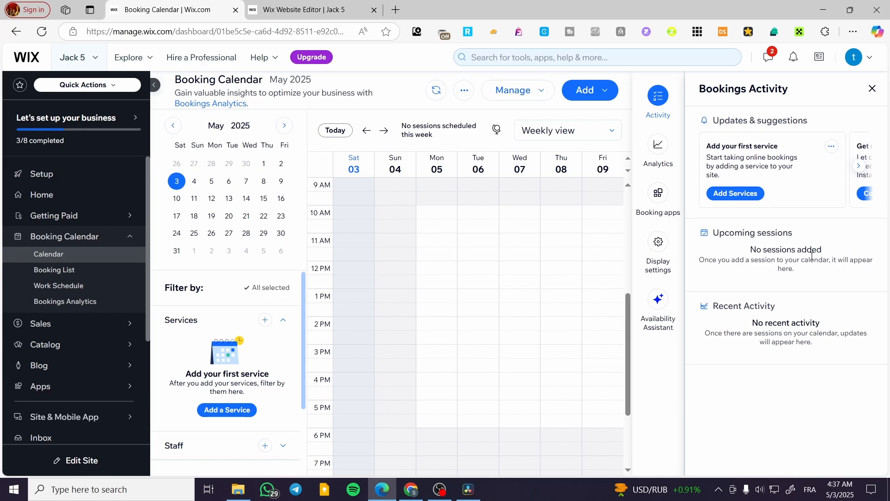
# Step: Start adding a first service from the activity suggestions and browse the appointment, class and course templates
pyautogui.click(739, 195)
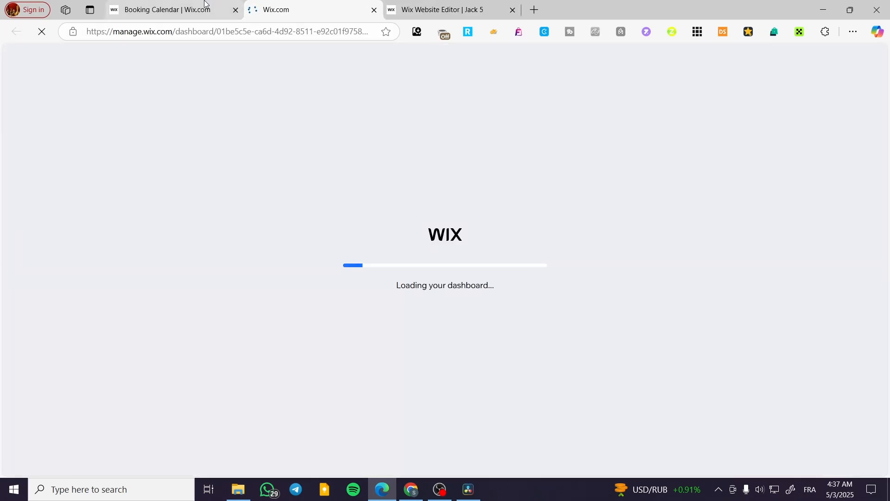
pyautogui.click(206, 3)
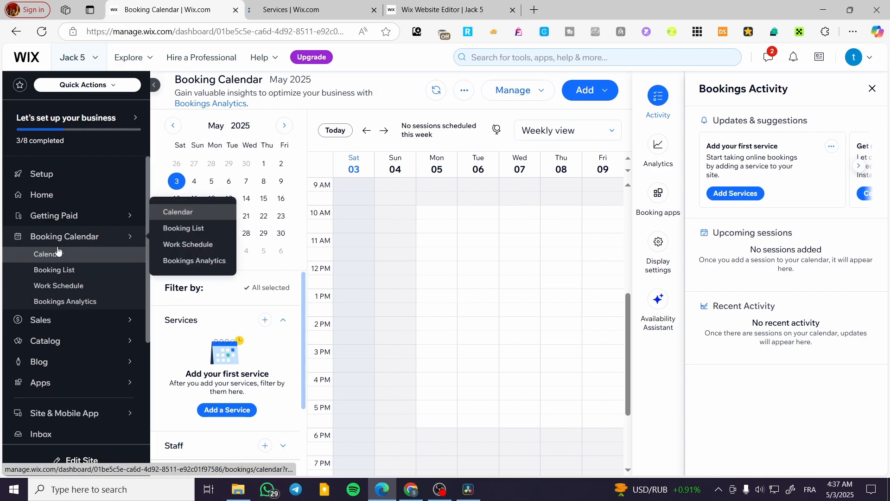
pyautogui.click(268, 14)
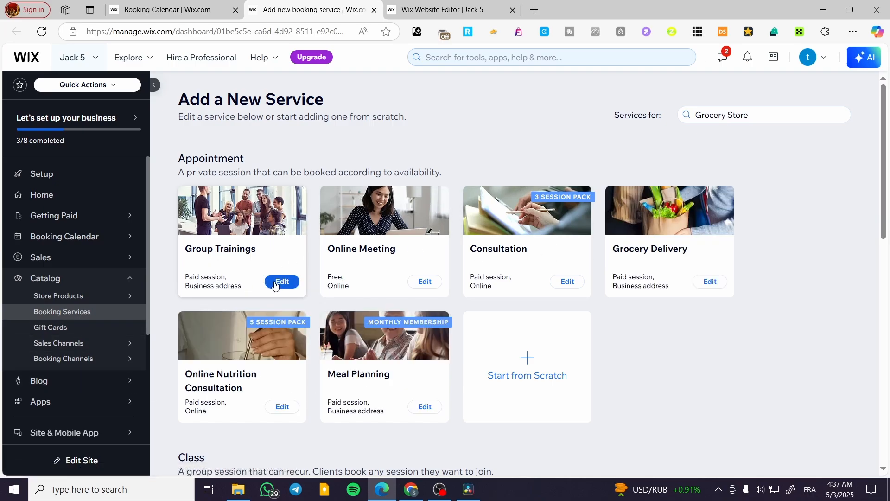
pyautogui.scroll(-6, 524, 332)
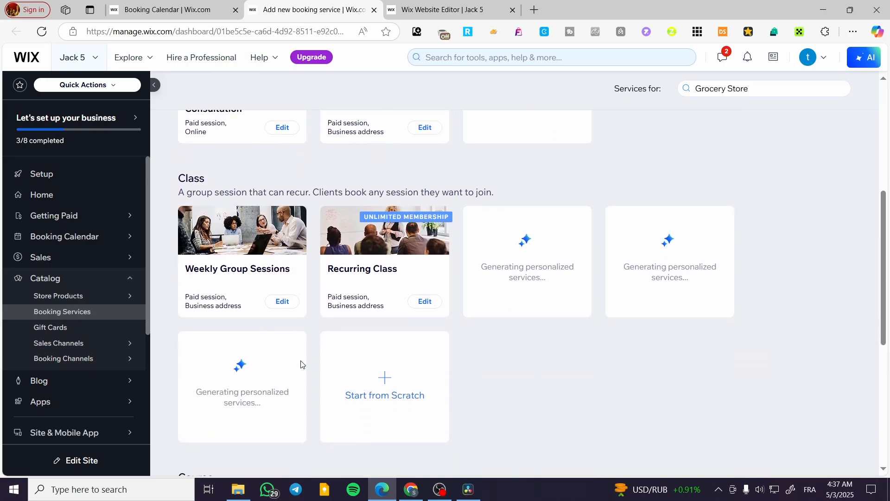
pyautogui.scroll(-4, 300, 364)
pyautogui.scroll(-3, 298, 332)
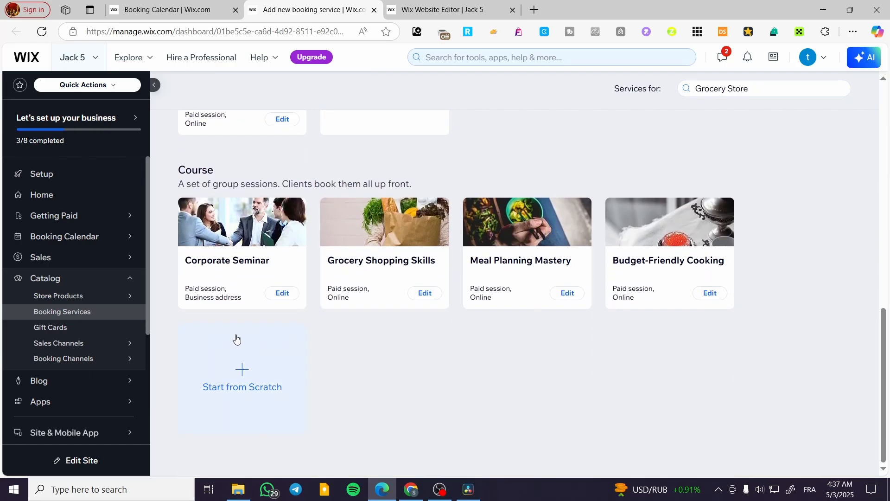
pyautogui.scroll(13, 541, 278)
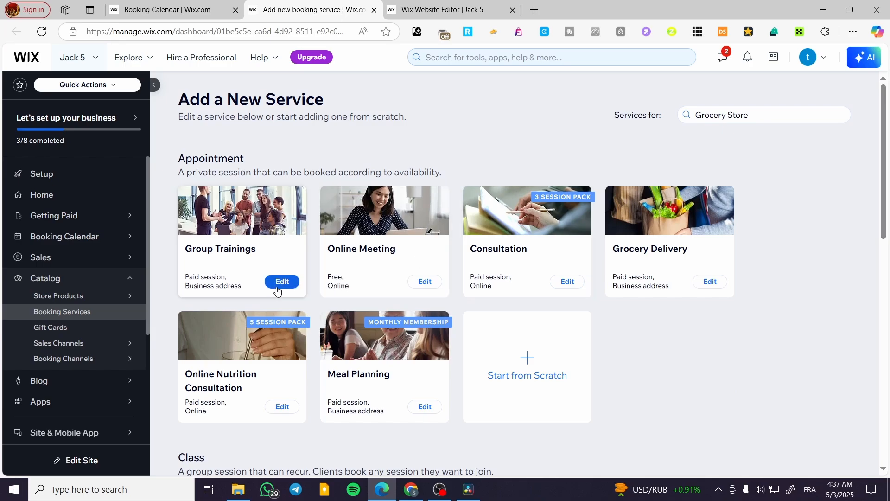
# Step: Examine the Group Trainings service form, from pricing and locations to staff and booking preferences, and leave it without saving
pyautogui.click(506, 364)
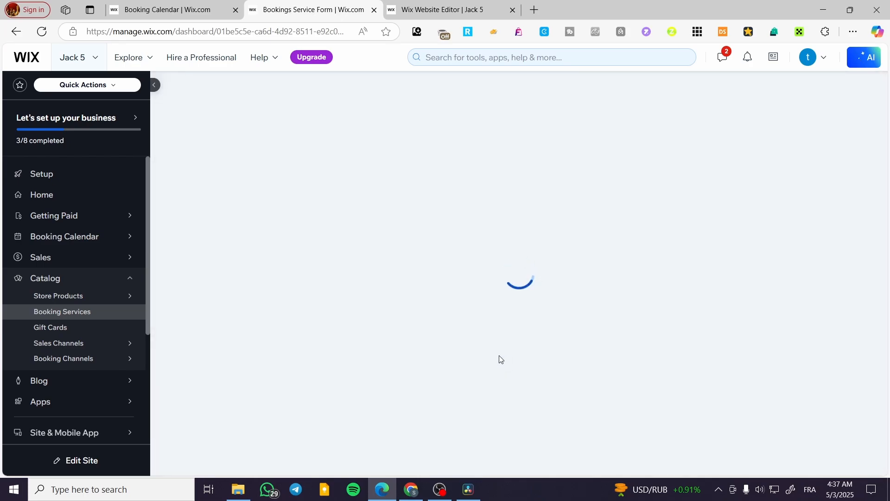
pyautogui.scroll(-5, 423, 331)
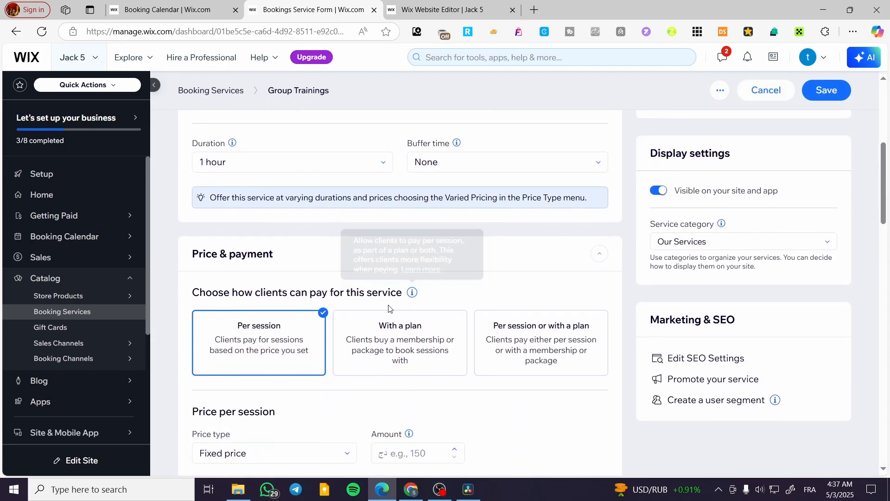
pyautogui.scroll(-10, 252, 277)
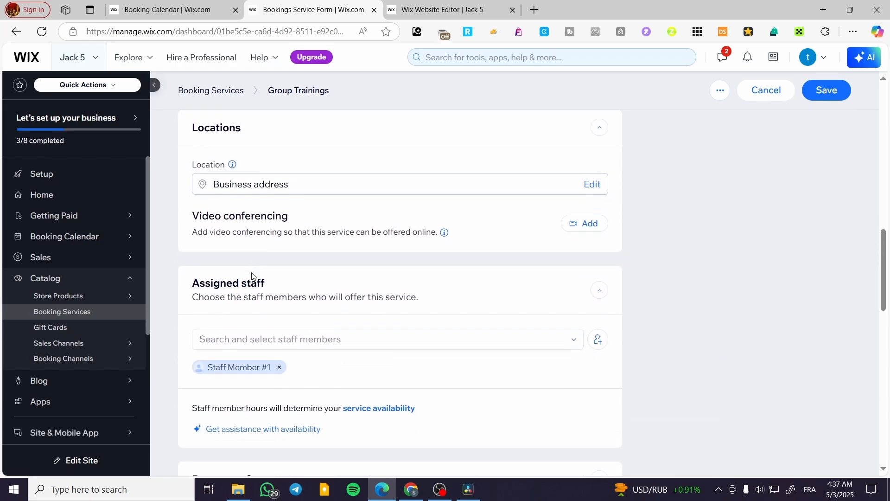
pyautogui.scroll(-10, 338, 251)
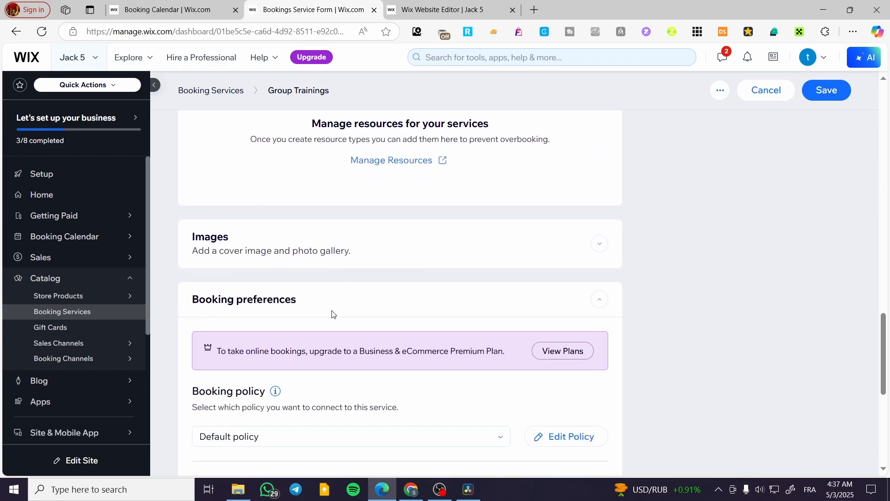
pyautogui.scroll(3, 332, 313)
pyautogui.scroll(-3, 333, 313)
pyautogui.scroll(3, 332, 313)
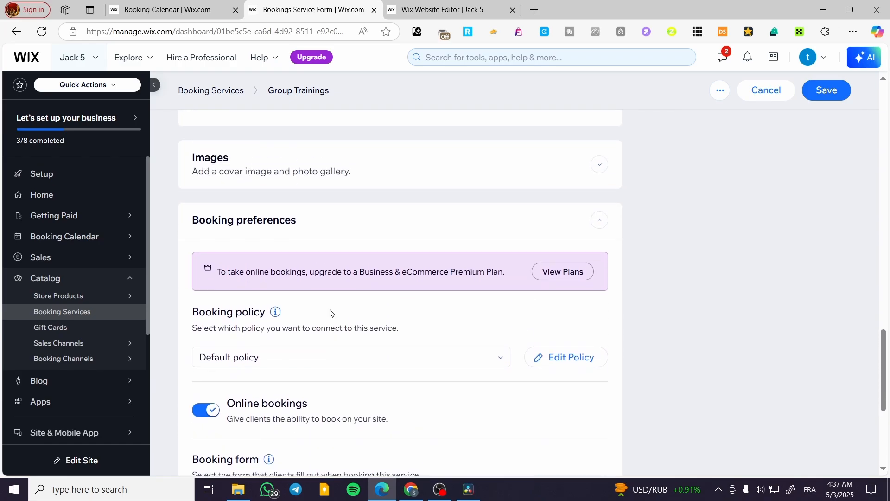
pyautogui.scroll(-4, 329, 313)
pyautogui.scroll(-2, 326, 313)
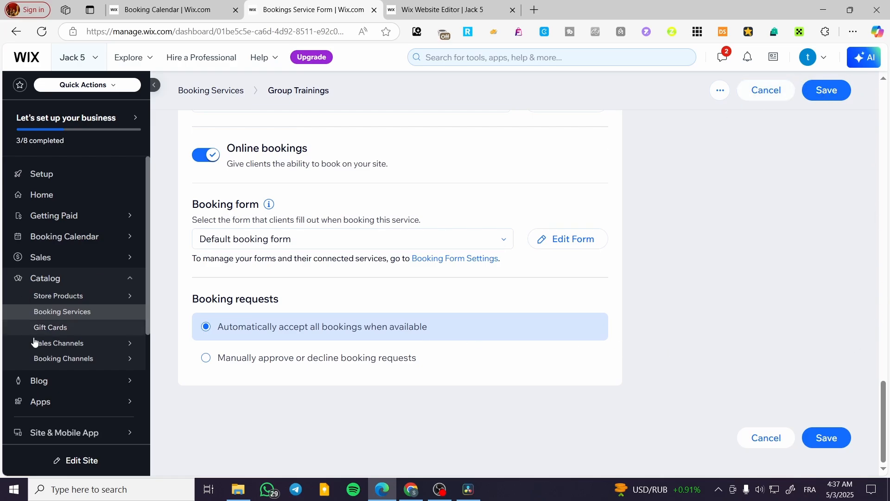
pyautogui.click(81, 315)
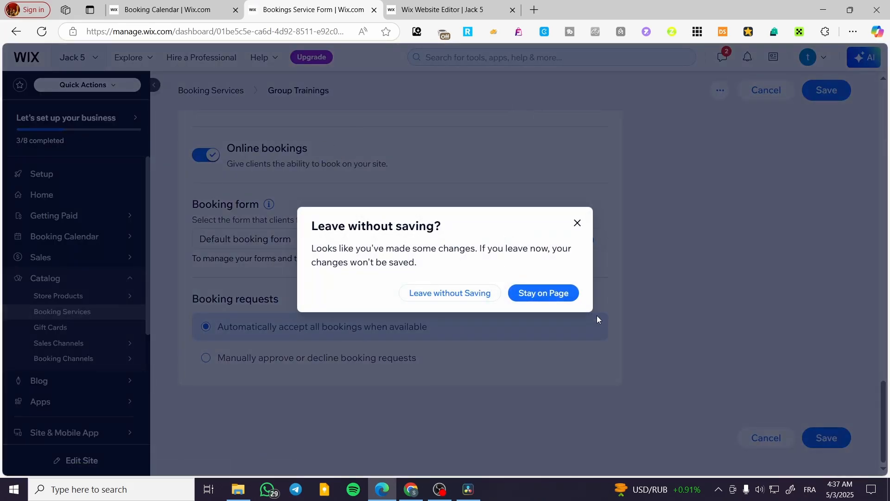
pyautogui.click(494, 295)
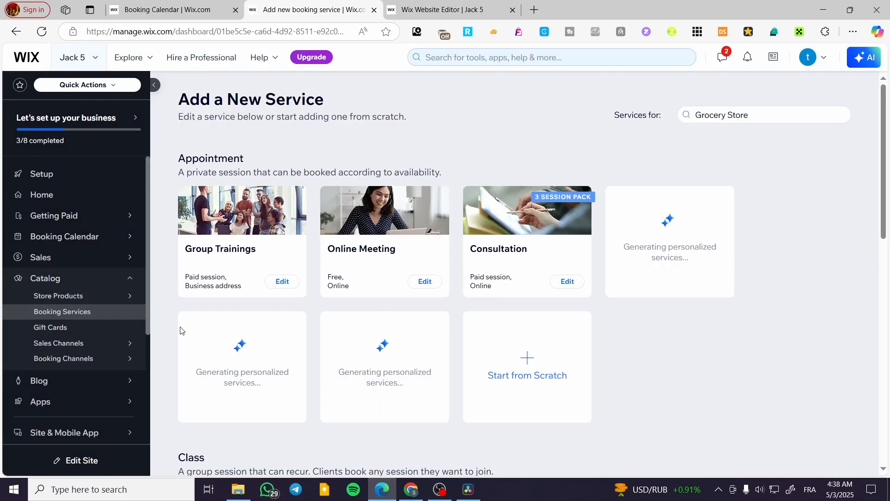
# Step: Open Booking Integrations under the catalog's booking channels and look through the connectable channels
pyautogui.moveTo(71, 365)
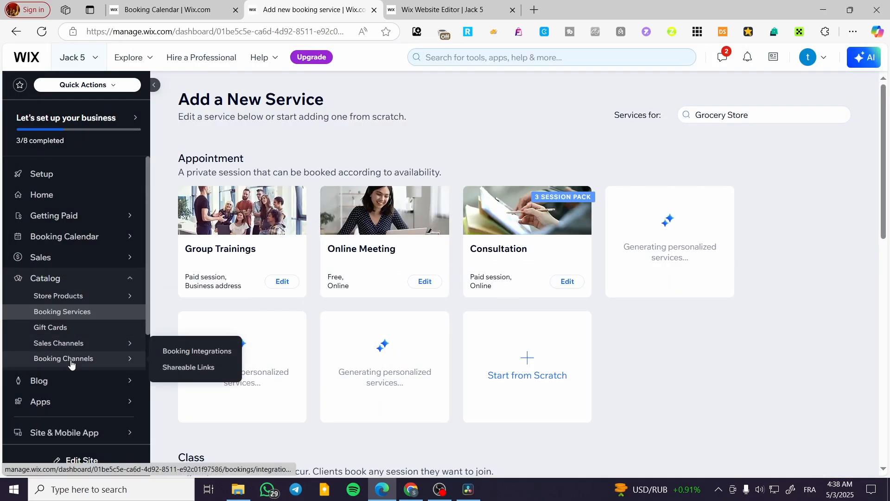
pyautogui.moveTo(79, 301)
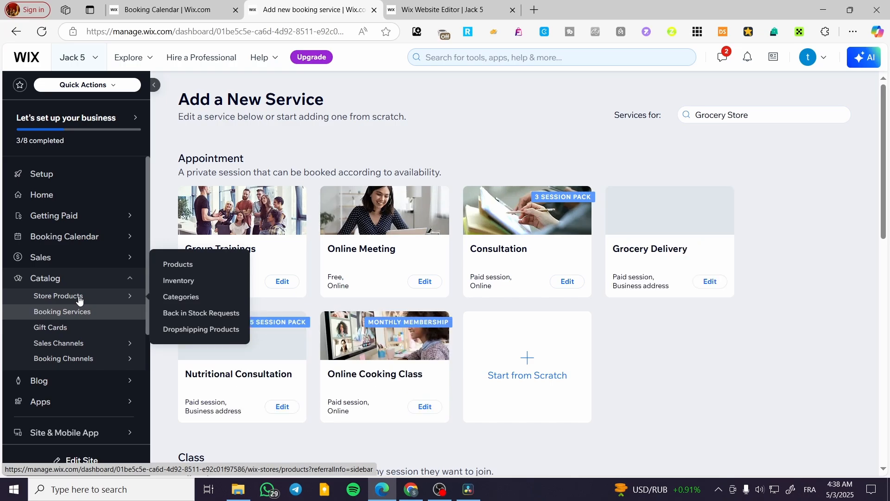
pyautogui.click(98, 360)
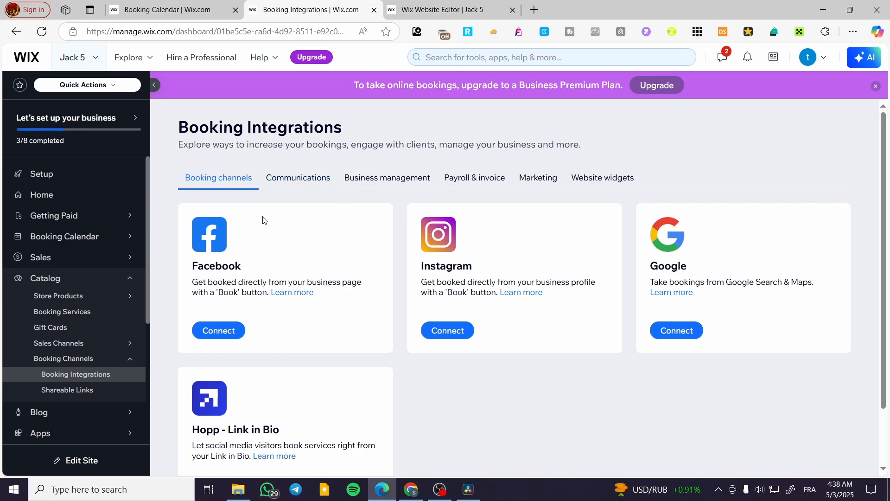
pyautogui.scroll(-2, 355, 400)
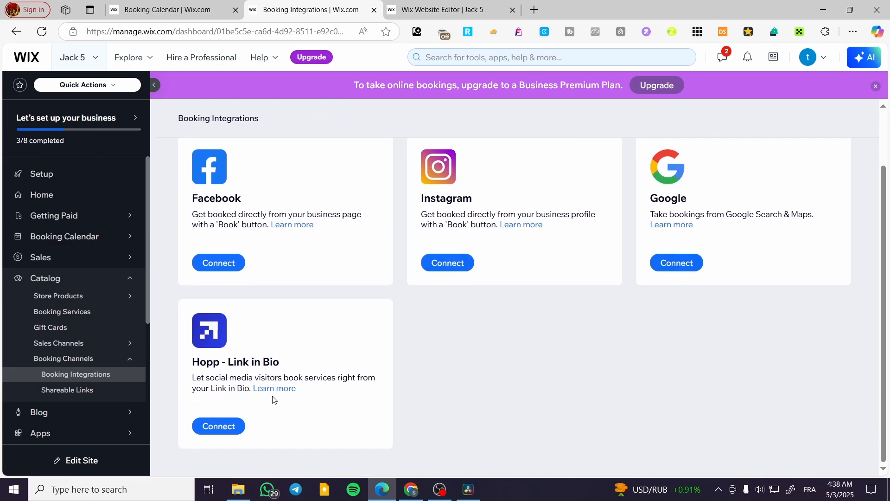
# Step: Open the booking Work Schedule and examine the form for adding Staff Member #1's hours, leaving it without saving
pyautogui.click(54, 312)
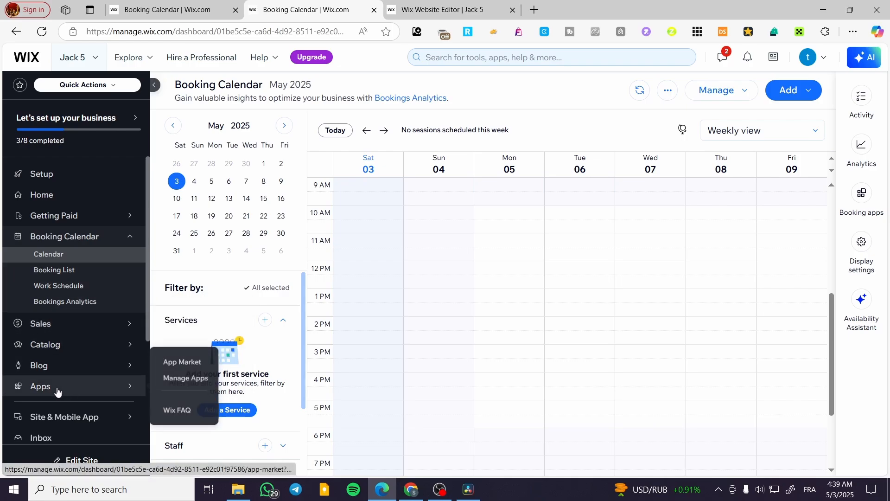
pyautogui.click(66, 287)
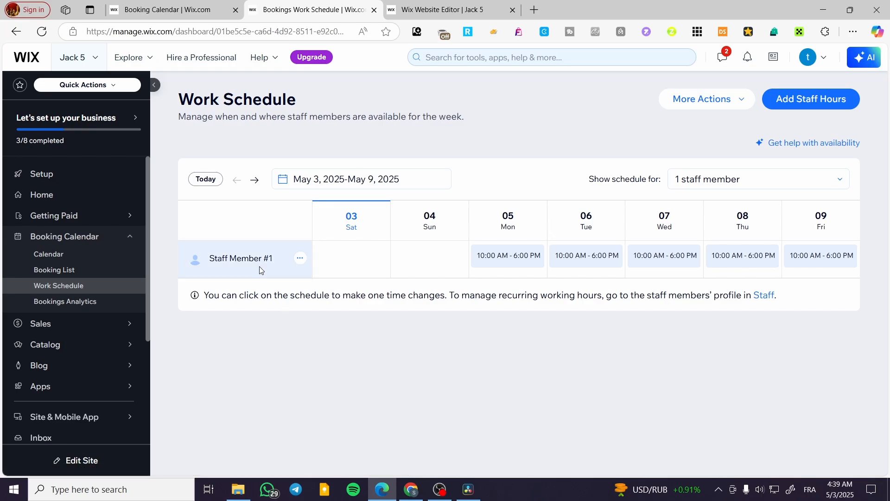
pyautogui.click(820, 98)
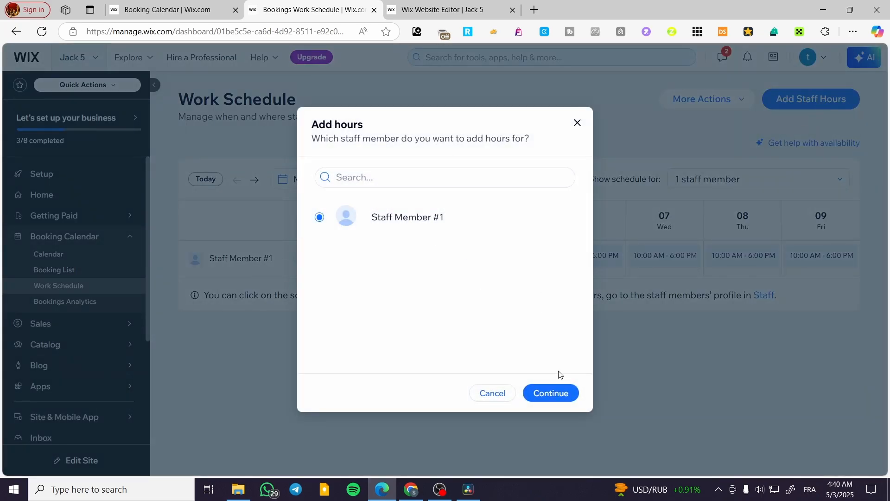
pyautogui.click(558, 395)
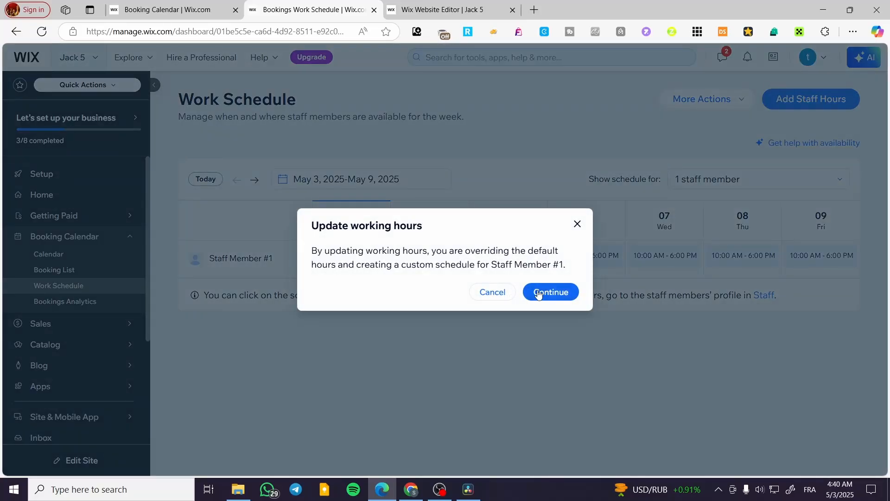
pyautogui.click(558, 291)
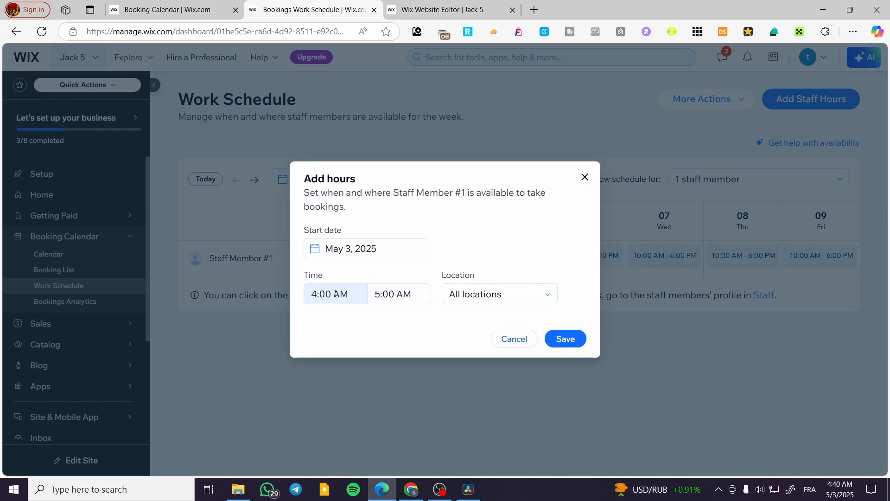
pyautogui.click(482, 302)
pyautogui.click(585, 178)
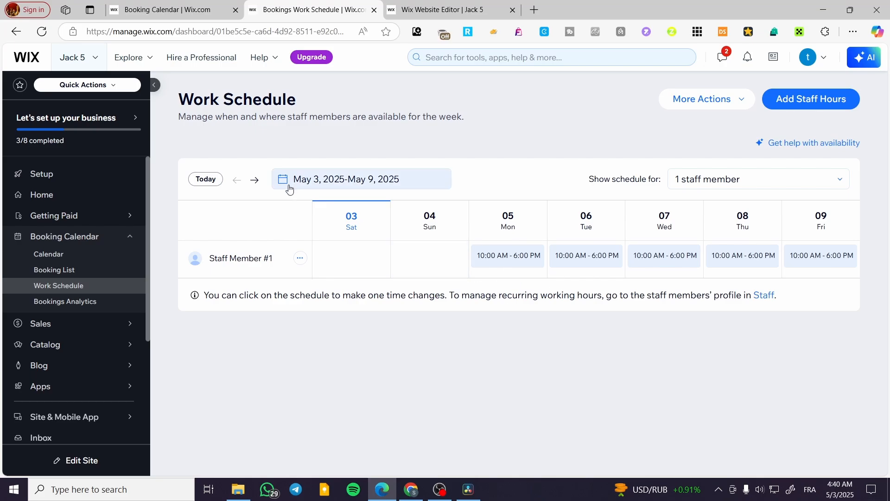
# Step: Examine Staff Member #1's availability for Monday, May 5, 2025 and its hours editing form, leaving them without changes
pyautogui.click(310, 181)
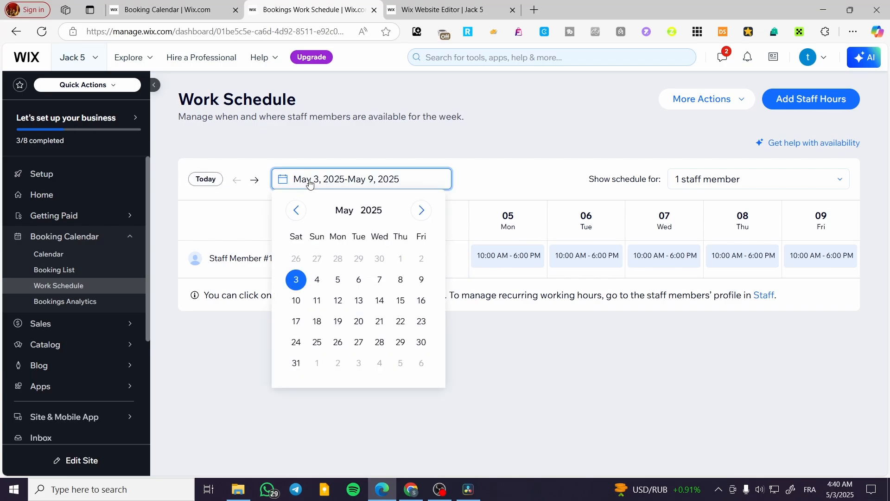
pyautogui.click(338, 278)
pyautogui.click(529, 262)
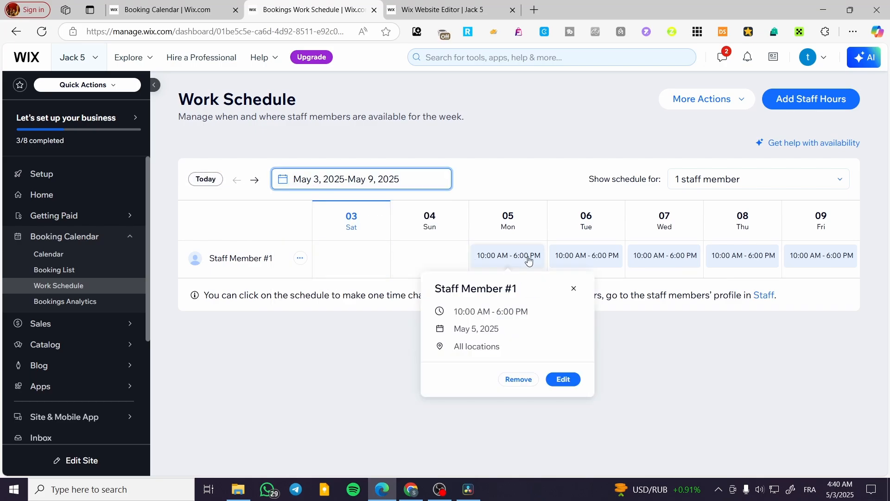
pyautogui.click(561, 380)
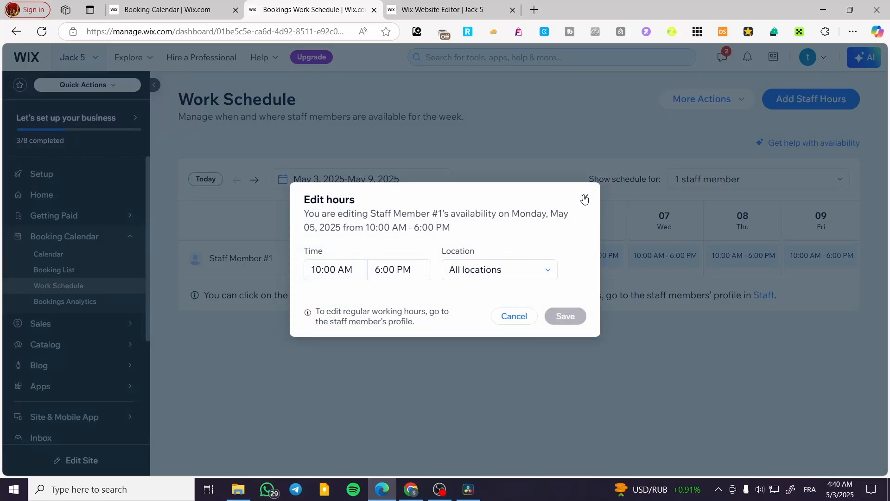
pyautogui.click(584, 199)
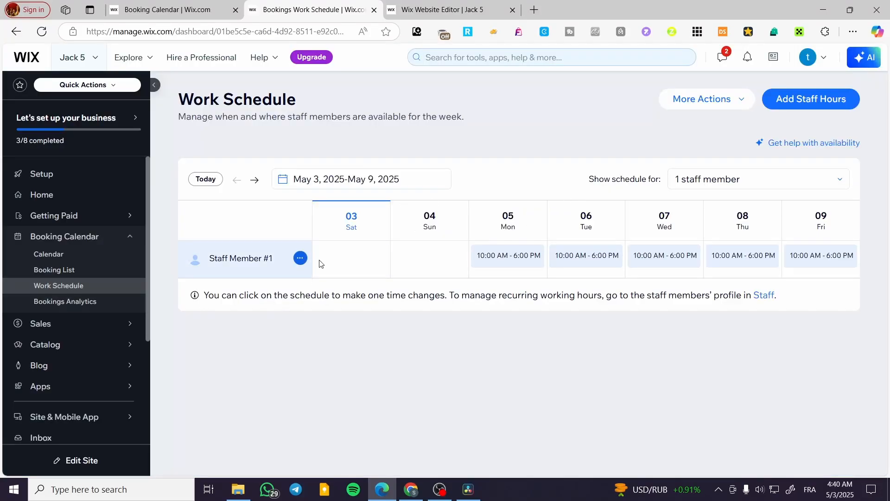
pyautogui.click(792, 97)
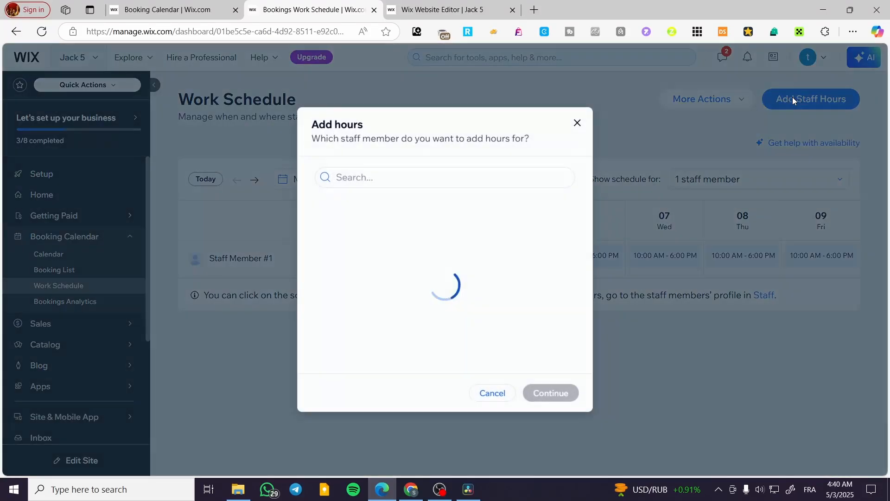
pyautogui.click(575, 122)
# Step: Add a new staff member with the full name Staff 2 through staff management and save the profile to continue to the working hours
pyautogui.click(730, 98)
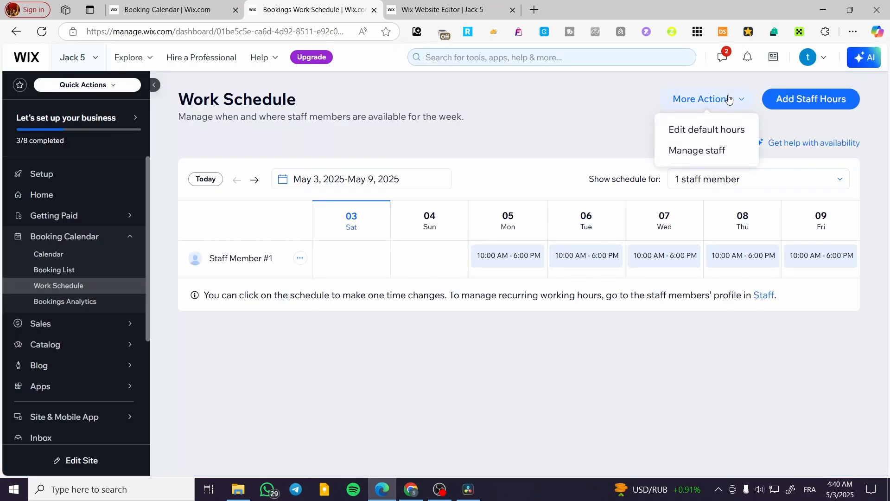
pyautogui.click(725, 153)
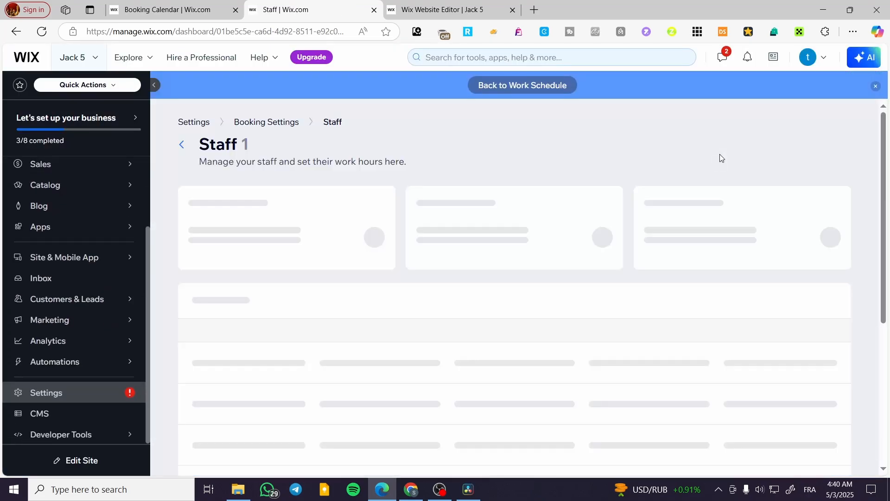
pyautogui.click(813, 145)
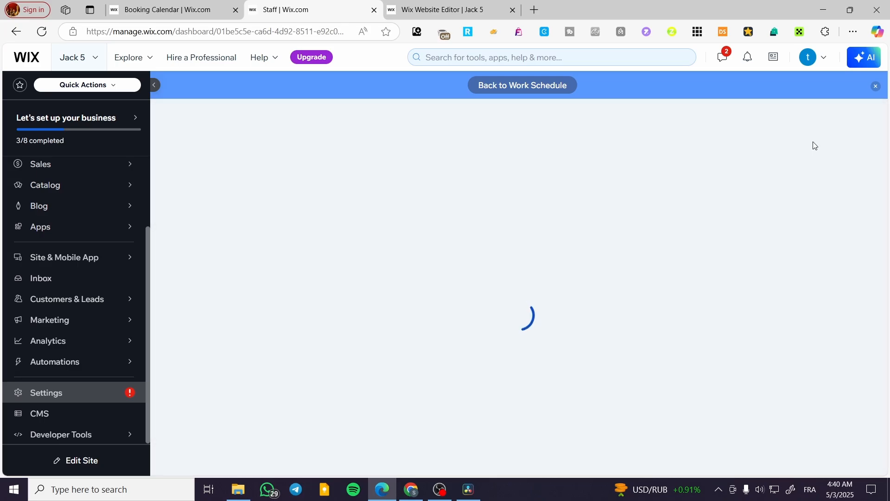
pyautogui.click(317, 238)
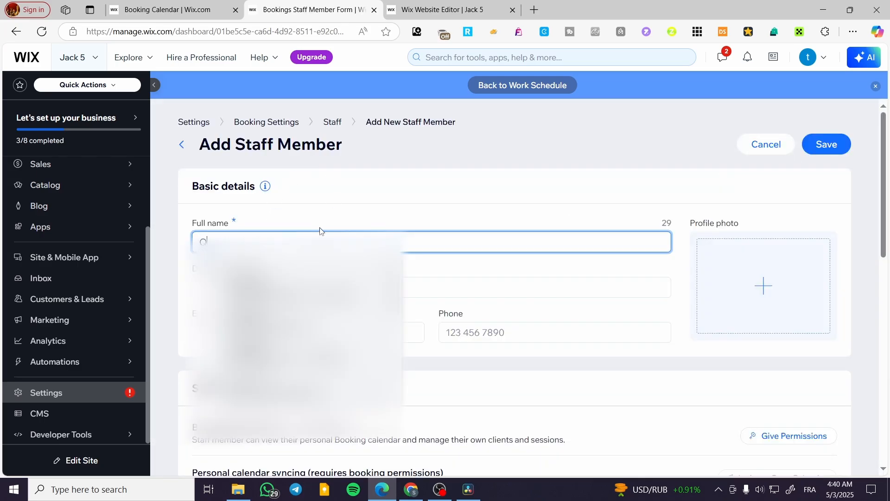
pyautogui.press('BackSpace')
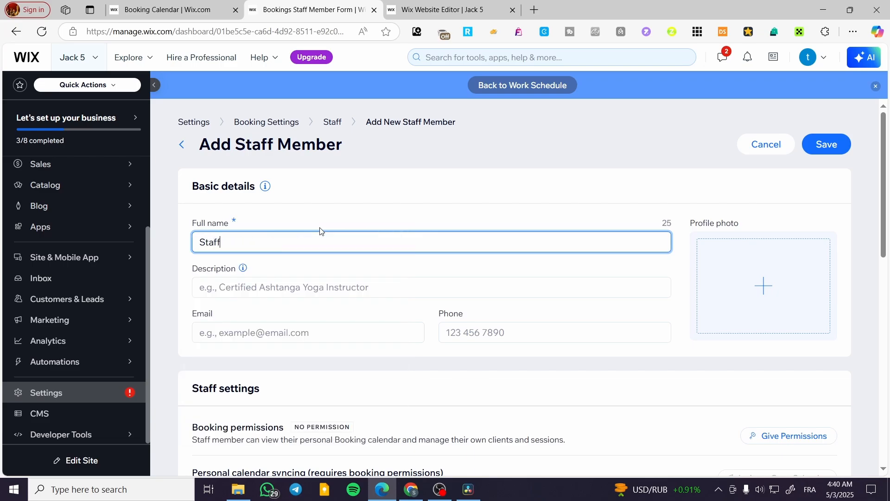
pyautogui.scroll(-8, 326, 227)
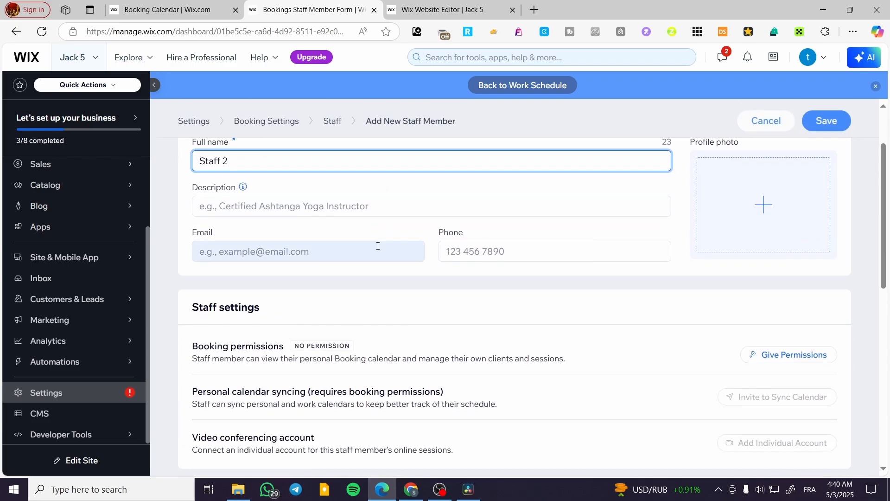
pyautogui.scroll(-1, 292, 274)
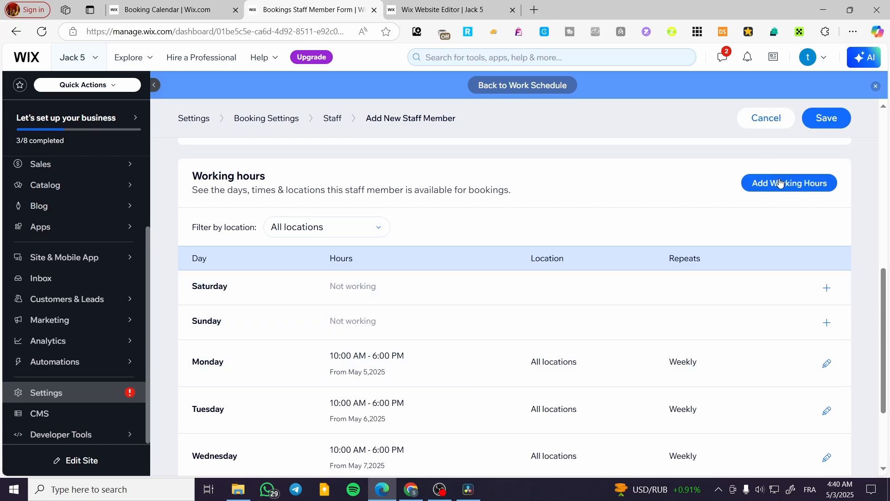
pyautogui.click(790, 184)
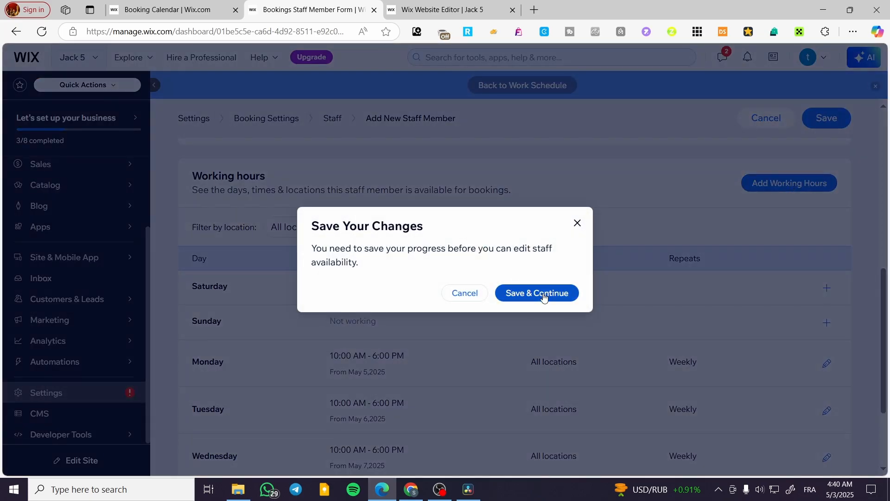
pyautogui.click(542, 292)
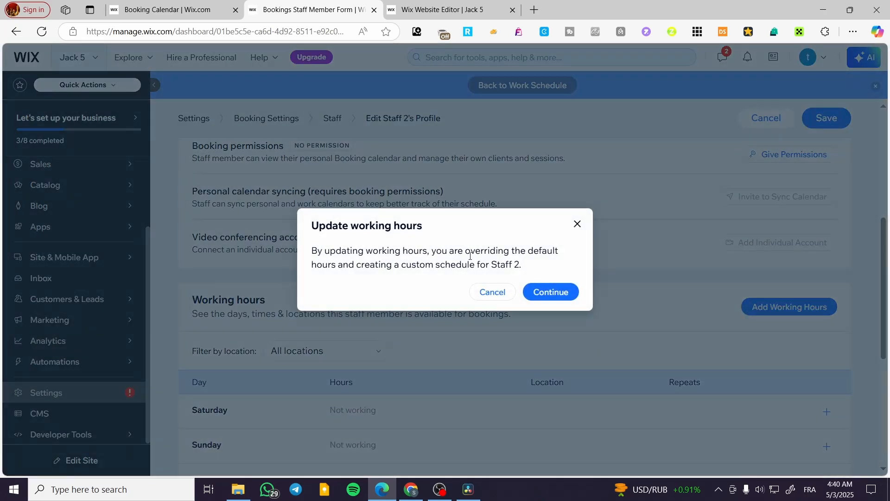
# Step: Start a custom schedule for Staff 2 and add Sunday through Thursday to its weekly working days
pyautogui.click(566, 295)
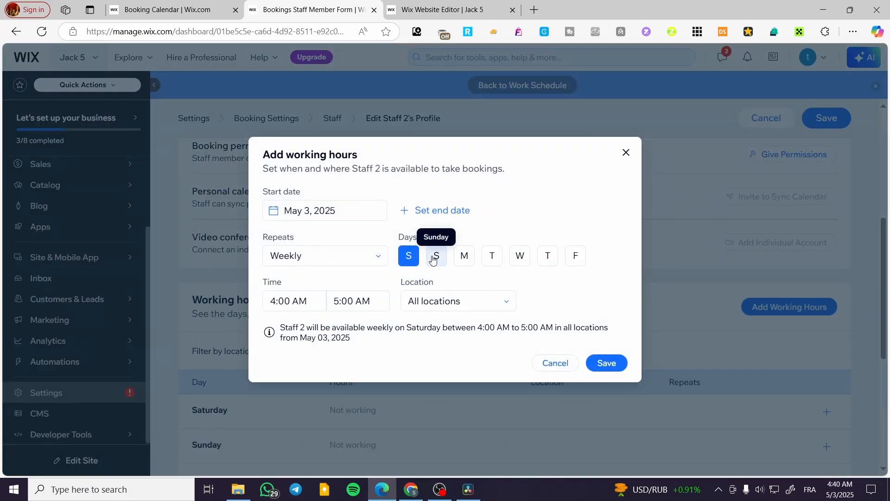
pyautogui.click(436, 256)
pyautogui.click(464, 256)
pyautogui.click(492, 256)
pyautogui.click(524, 256)
pyautogui.click(549, 256)
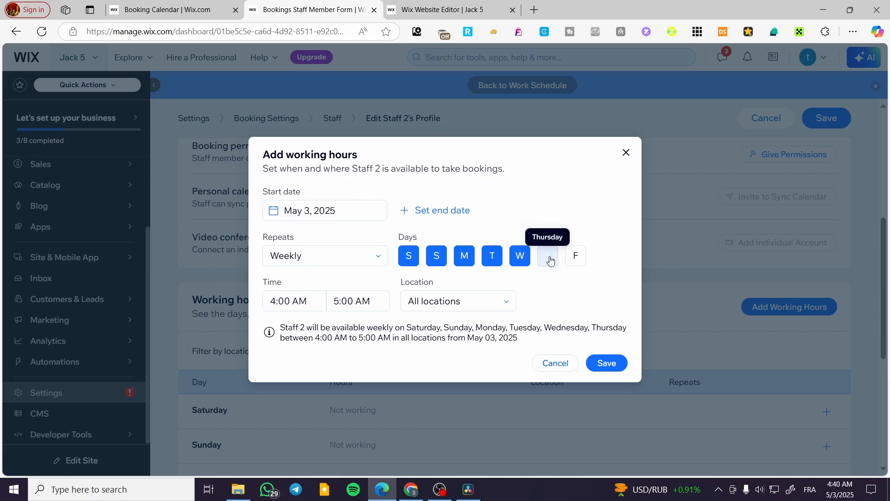
# Step: Set Staff 2's working time from 9:00 AM to 5:00 PM and save the working hours
pyautogui.click(281, 299)
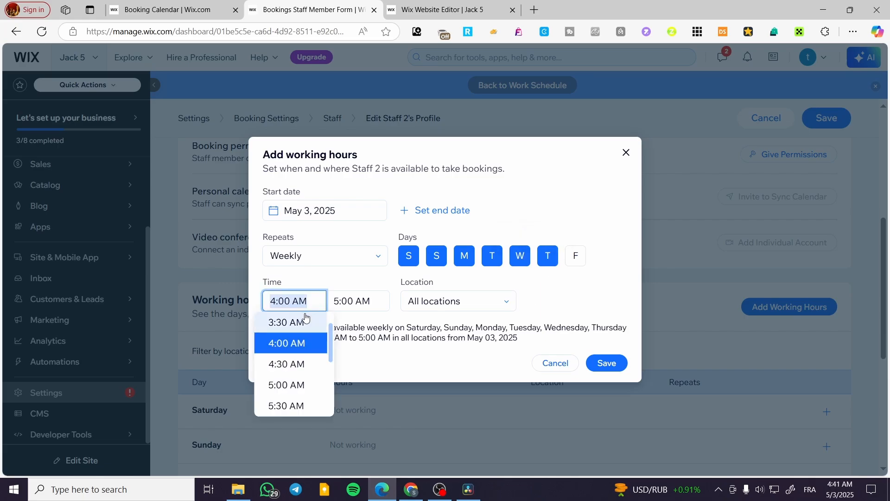
pyautogui.scroll(-5, 303, 353)
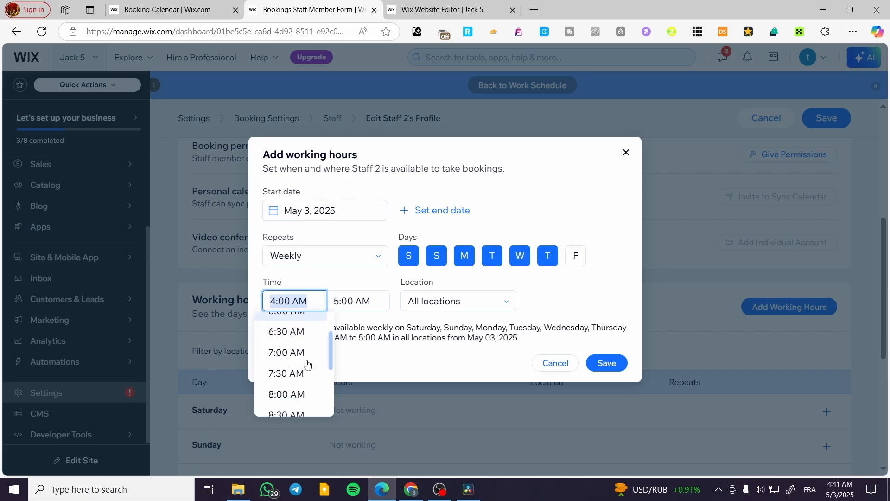
pyautogui.click(287, 320)
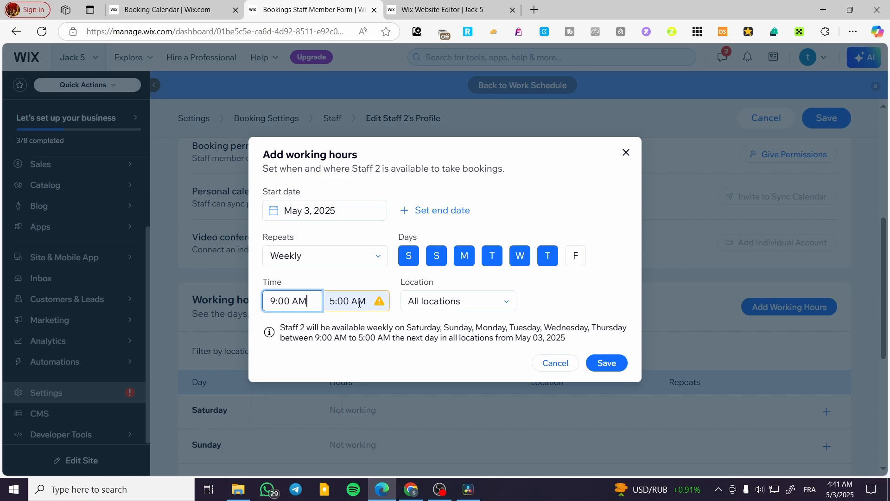
pyautogui.click(352, 301)
pyautogui.scroll(-7, 382, 345)
pyautogui.scroll(5, 361, 360)
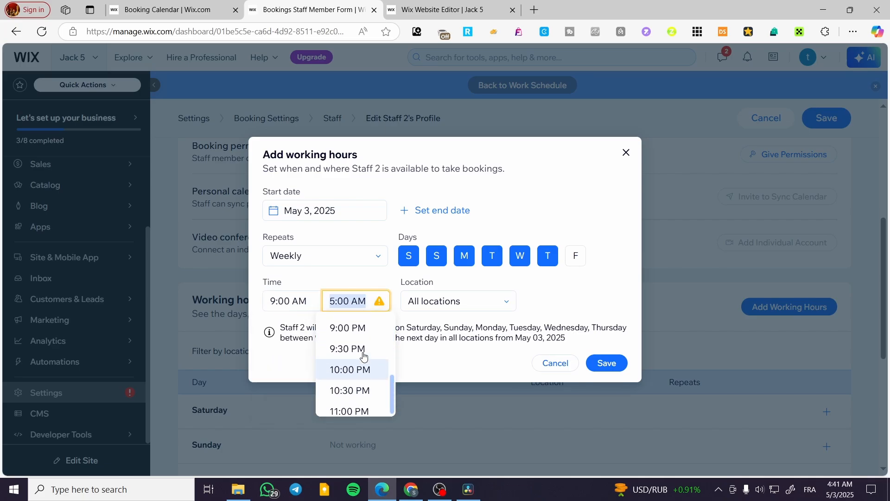
pyautogui.scroll(3, 355, 348)
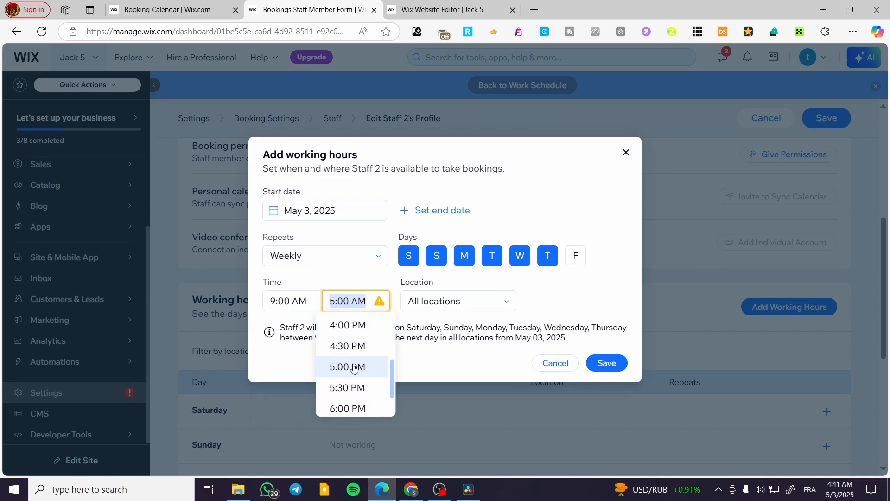
pyautogui.click(353, 366)
pyautogui.click(610, 364)
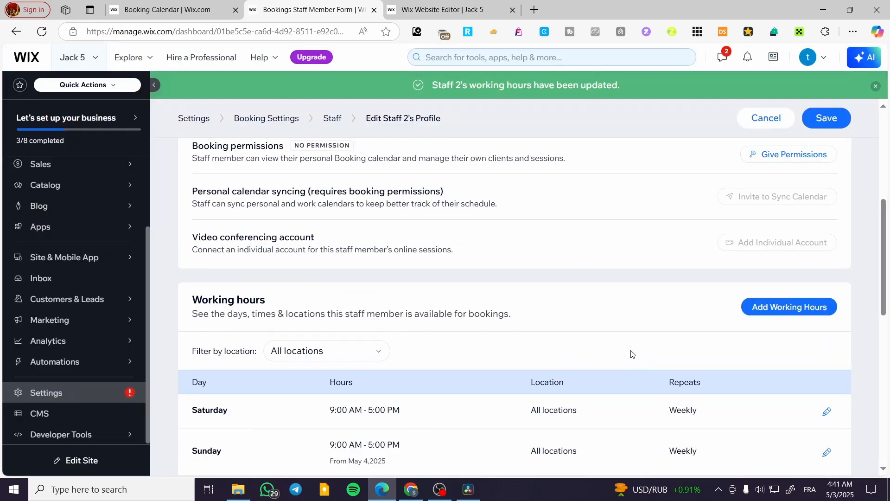
# Step: Save Staff 2's profile and return to the booking Work Schedule
pyautogui.click(827, 120)
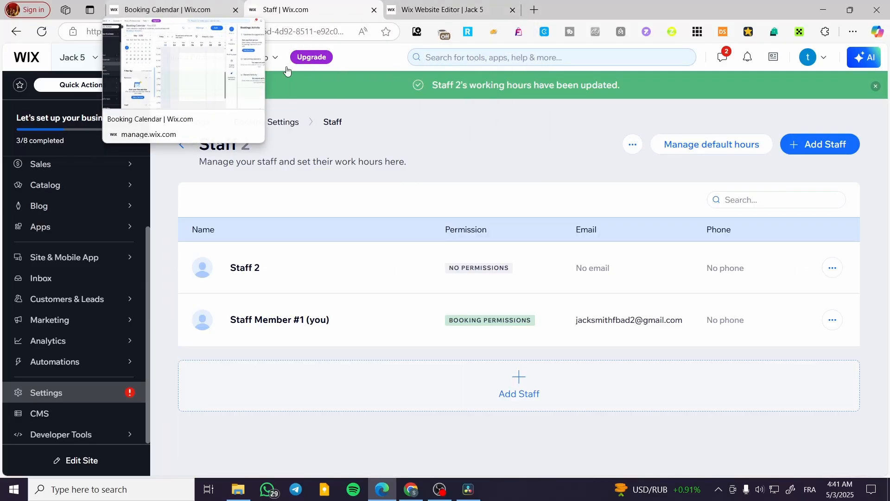
pyautogui.scroll(2, 62, 225)
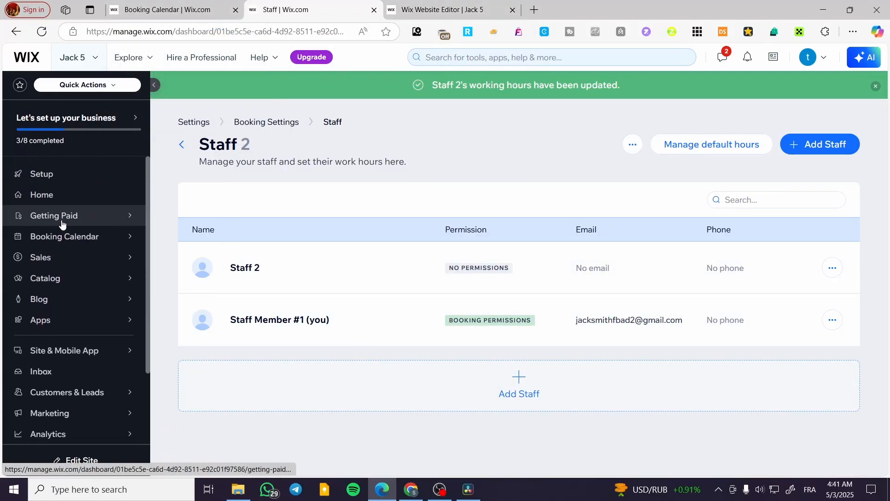
pyautogui.moveTo(57, 235)
pyautogui.click(191, 246)
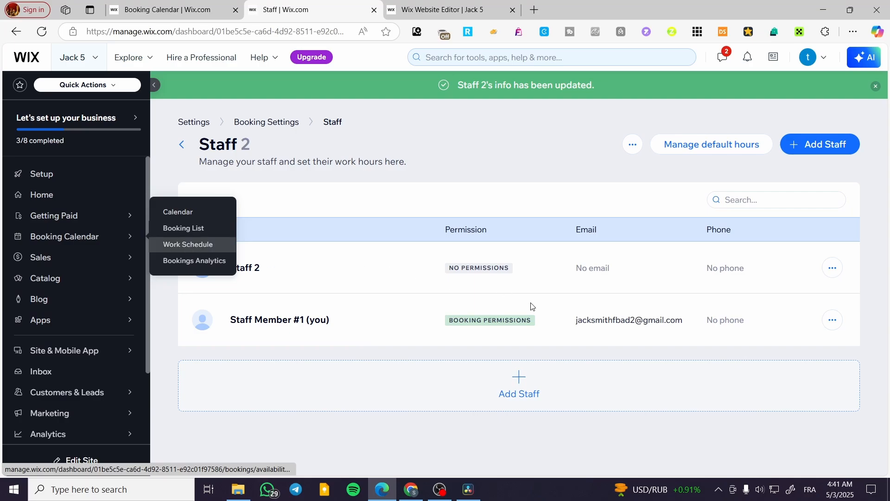